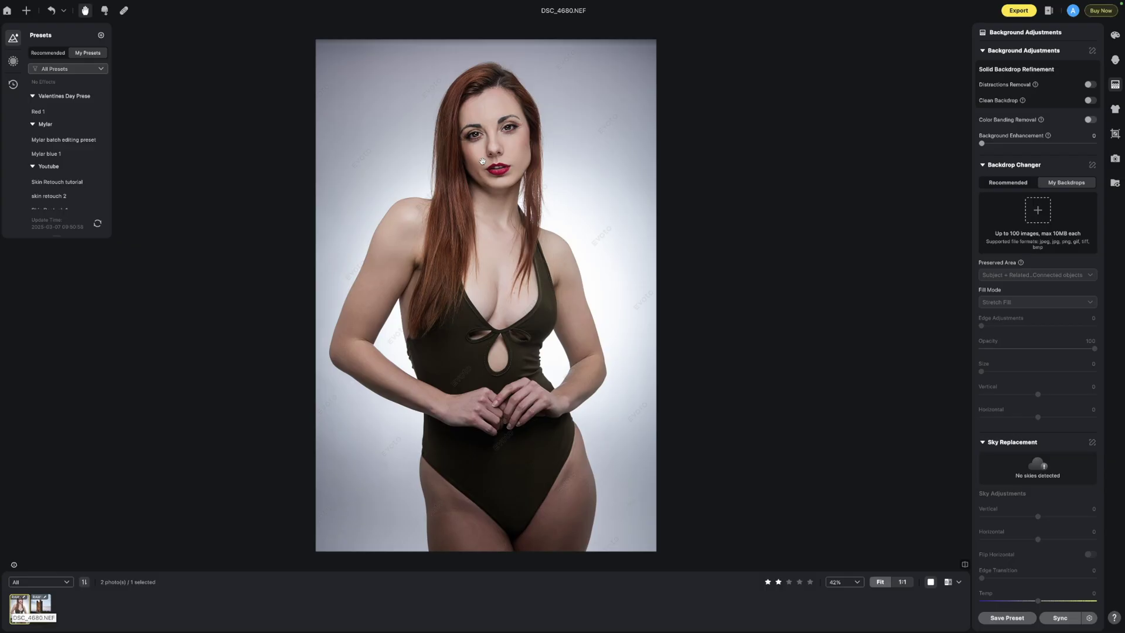
Step: Show the Recommended backdrop choices in Backdrop Changer
click(1111, 84)
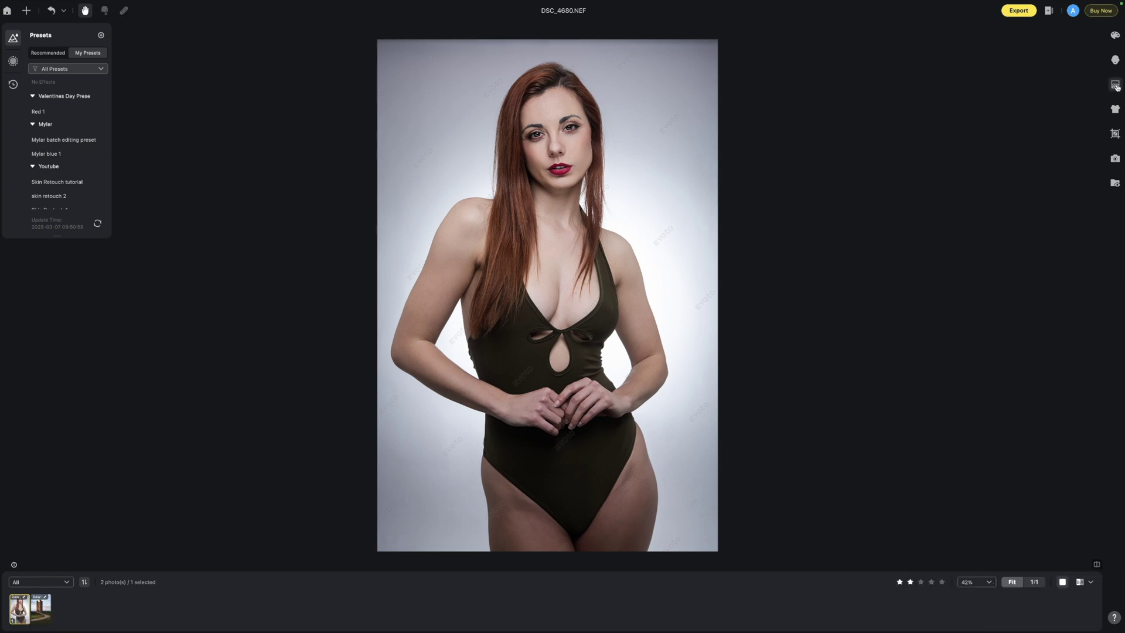
click(1110, 85)
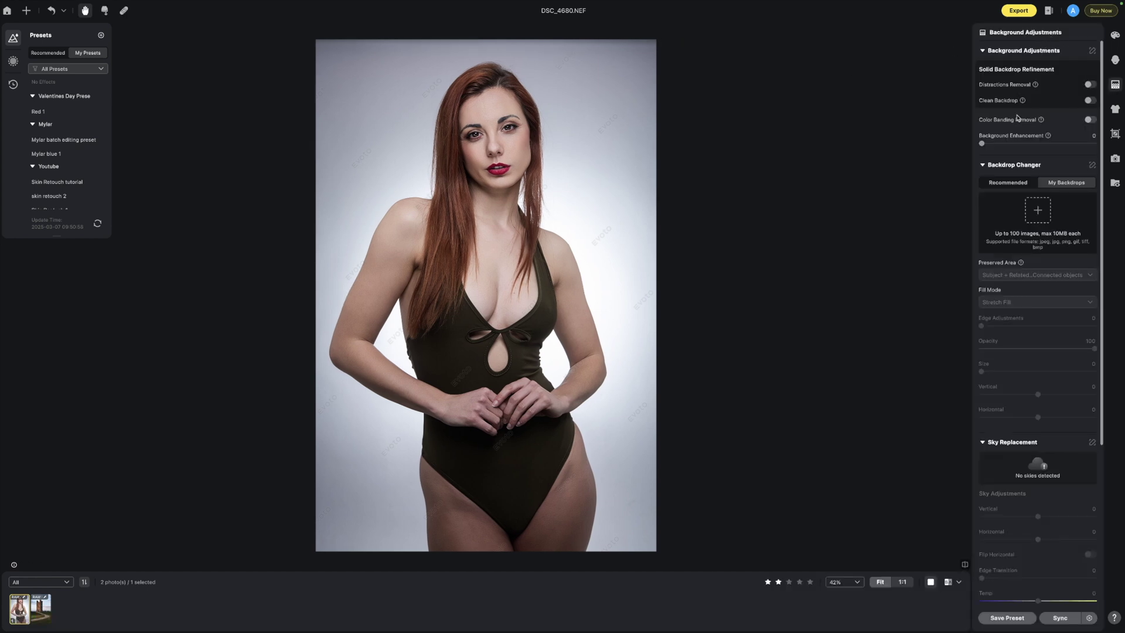
click(1009, 184)
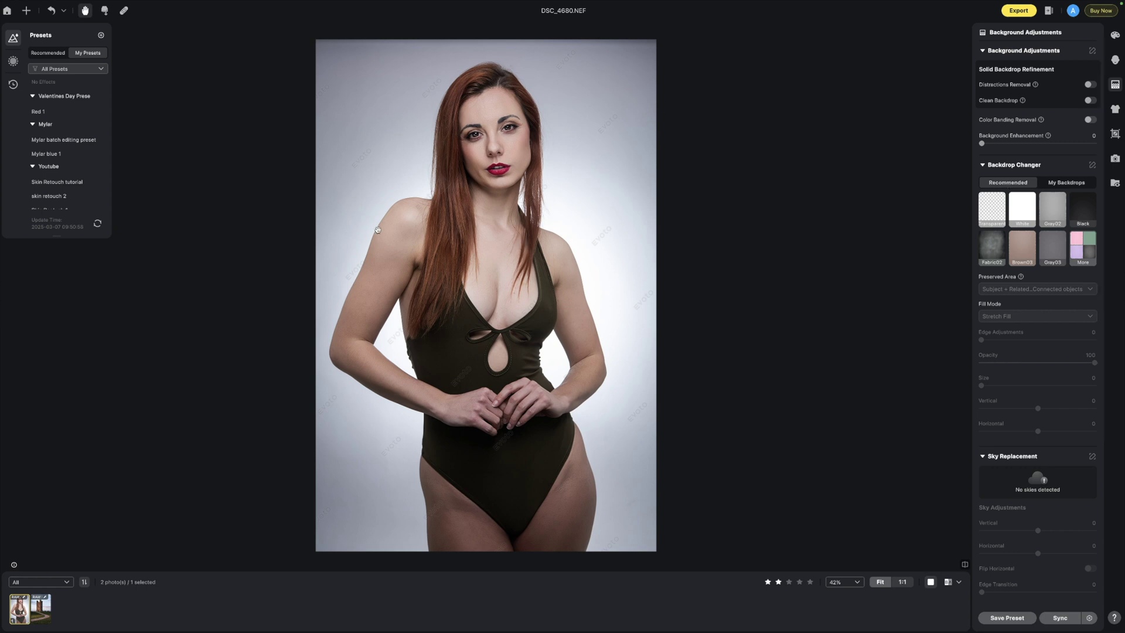
scroll(377, 229, up, 1)
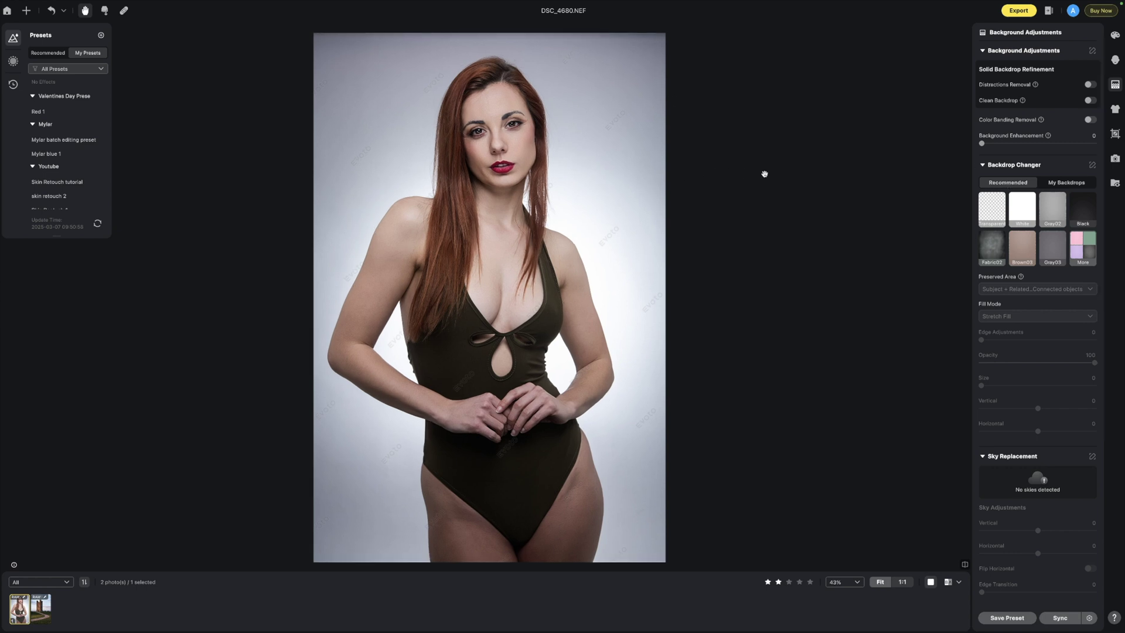
Step: Try the White, Gray02 and Black backdrops, then go back to White
click(1023, 211)
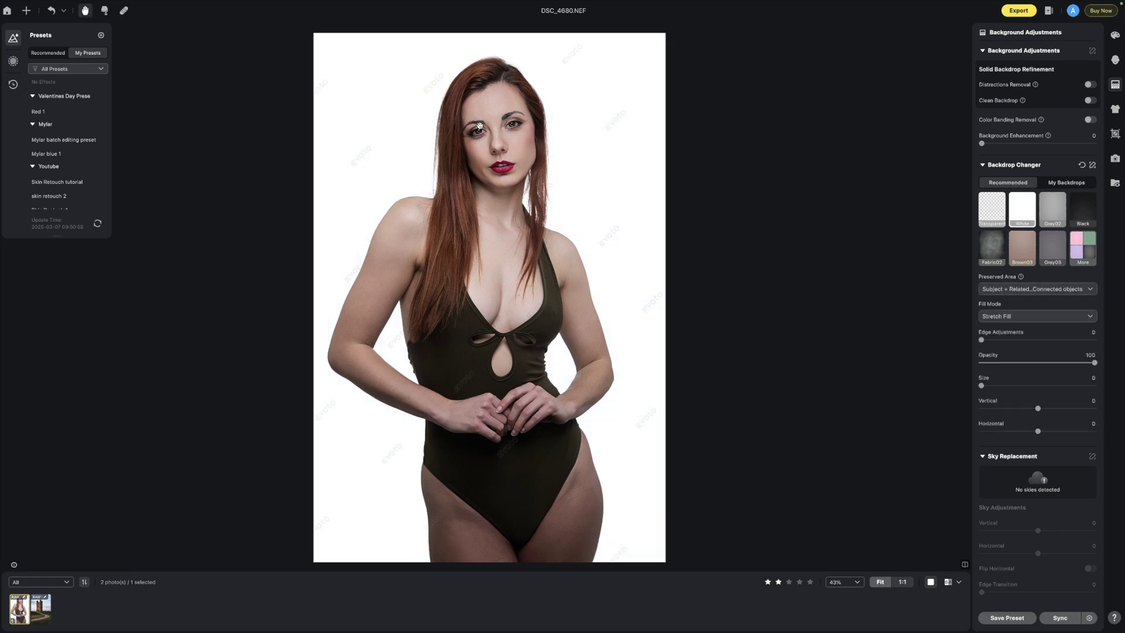
click(1052, 209)
click(1080, 215)
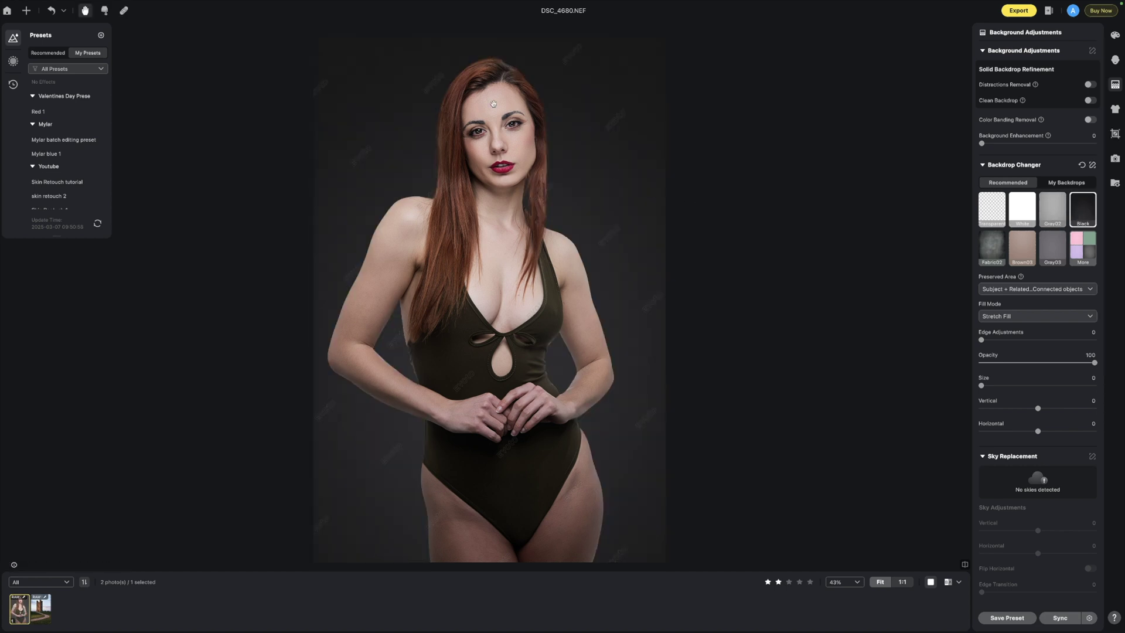
click(1022, 208)
Step: Bring her face and hair back into view, then make the background Transparent
scroll(532, 186, up, 5)
scroll(532, 187, up, 3)
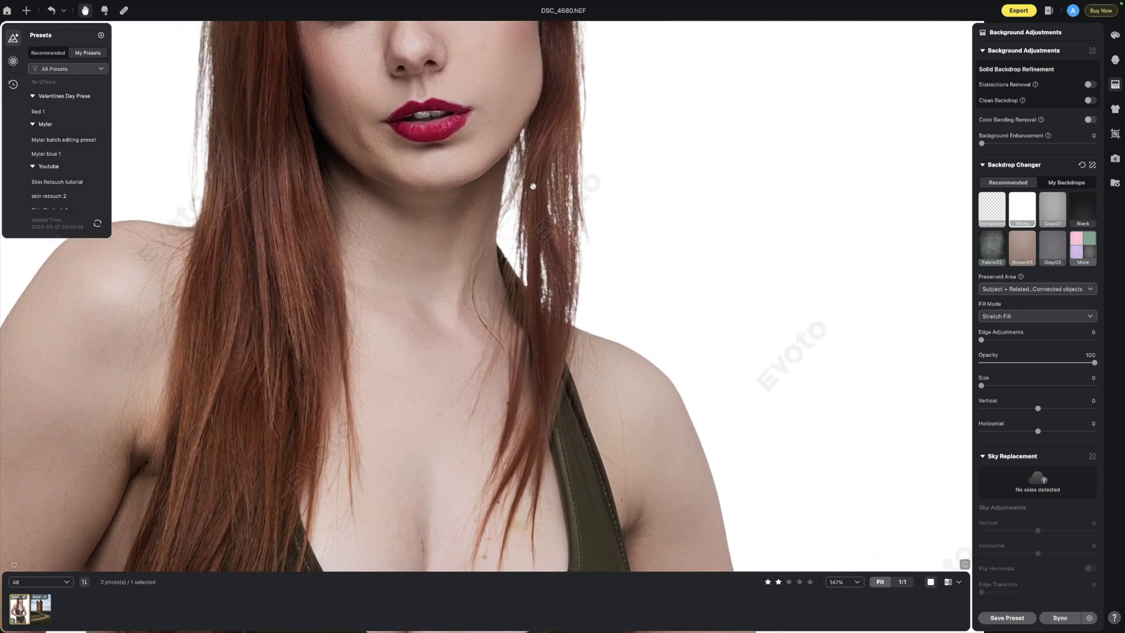
scroll(504, 185, up, 2)
scroll(503, 186, down, 5)
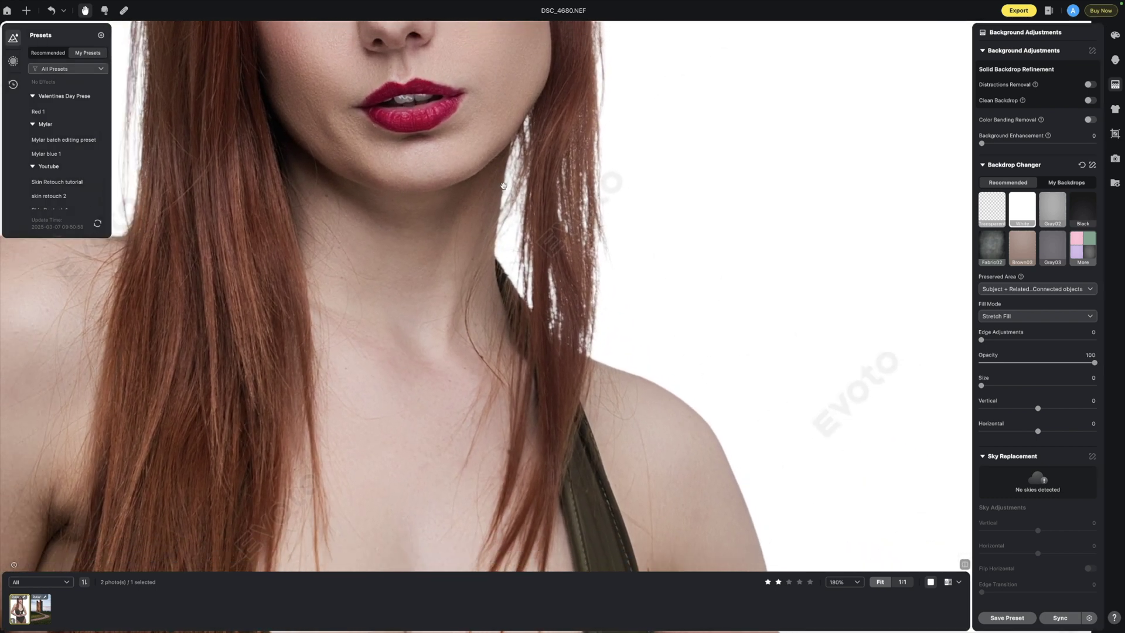
scroll(504, 185, down, 1)
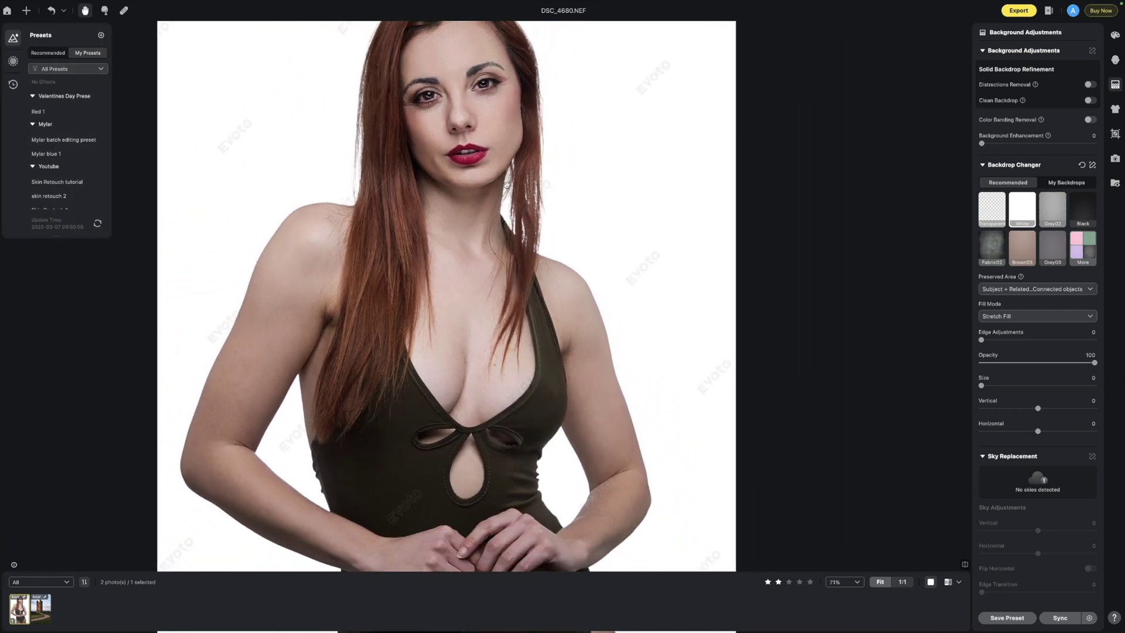
scroll(507, 184, down, 3)
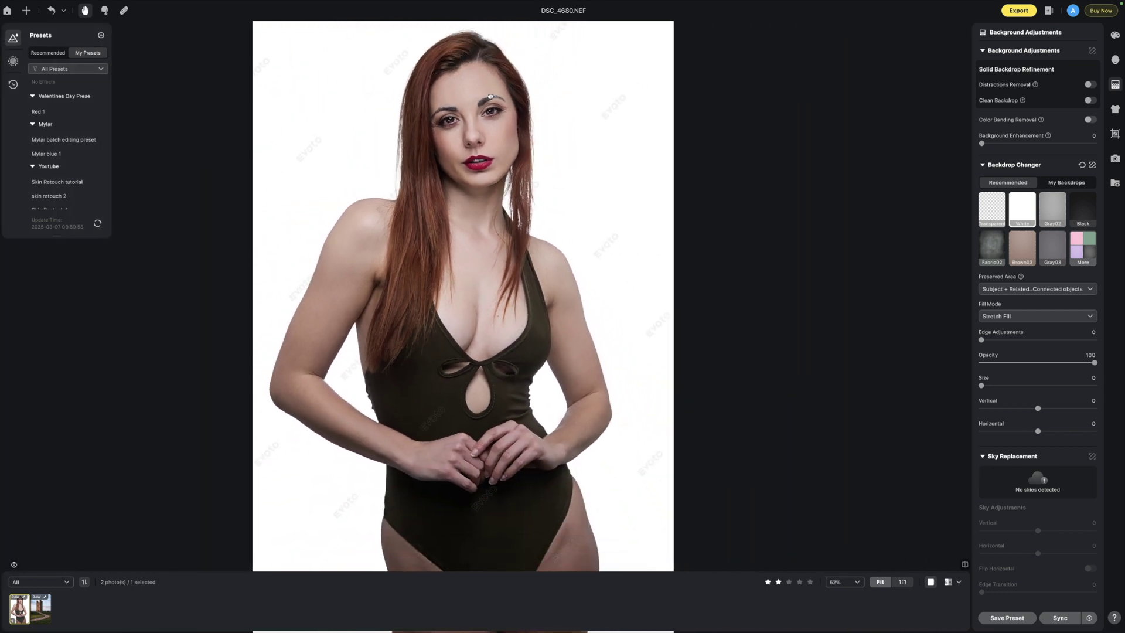
drag(491, 97, 501, 108)
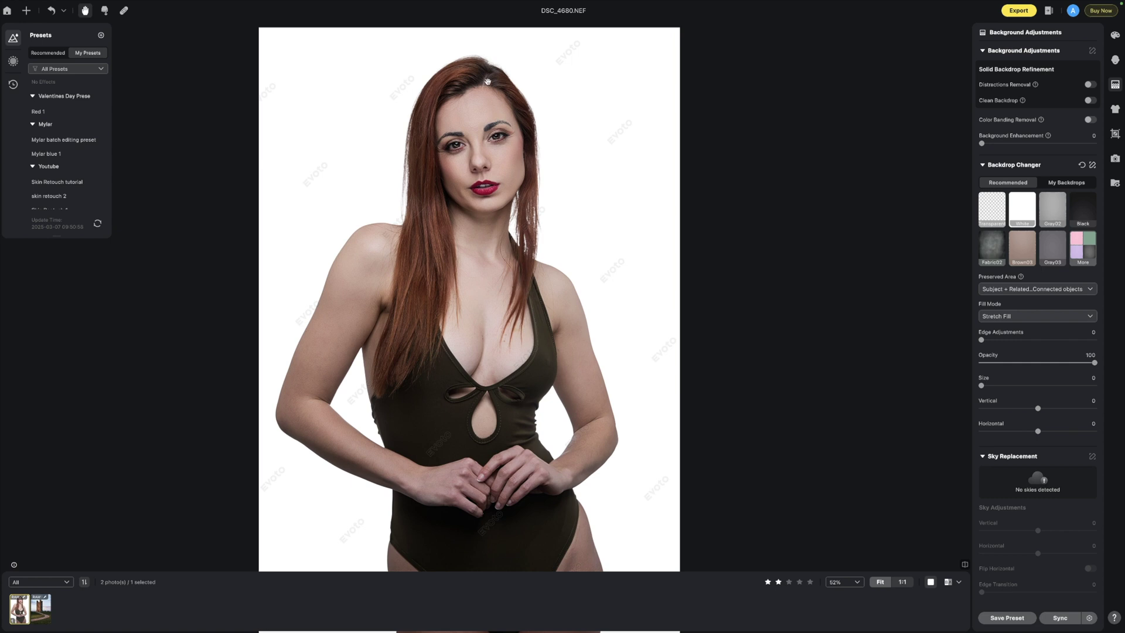
click(992, 210)
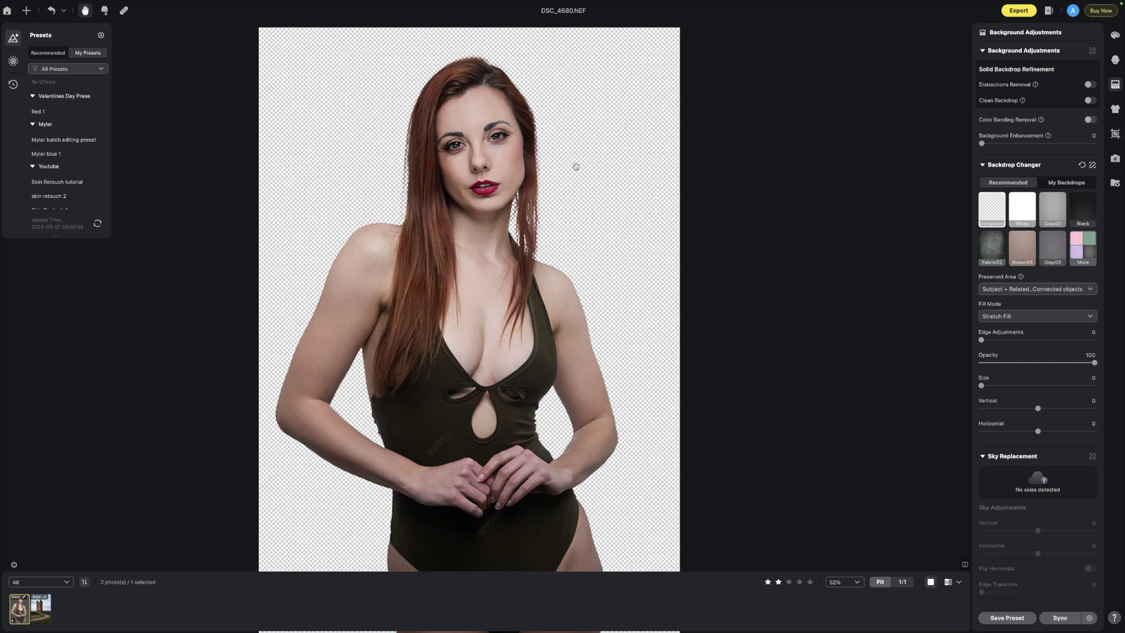
Step: Open the full backdrop library with More and apply the Fabric01 backdrop
scroll(576, 166, up, 1)
scroll(576, 166, down, 2)
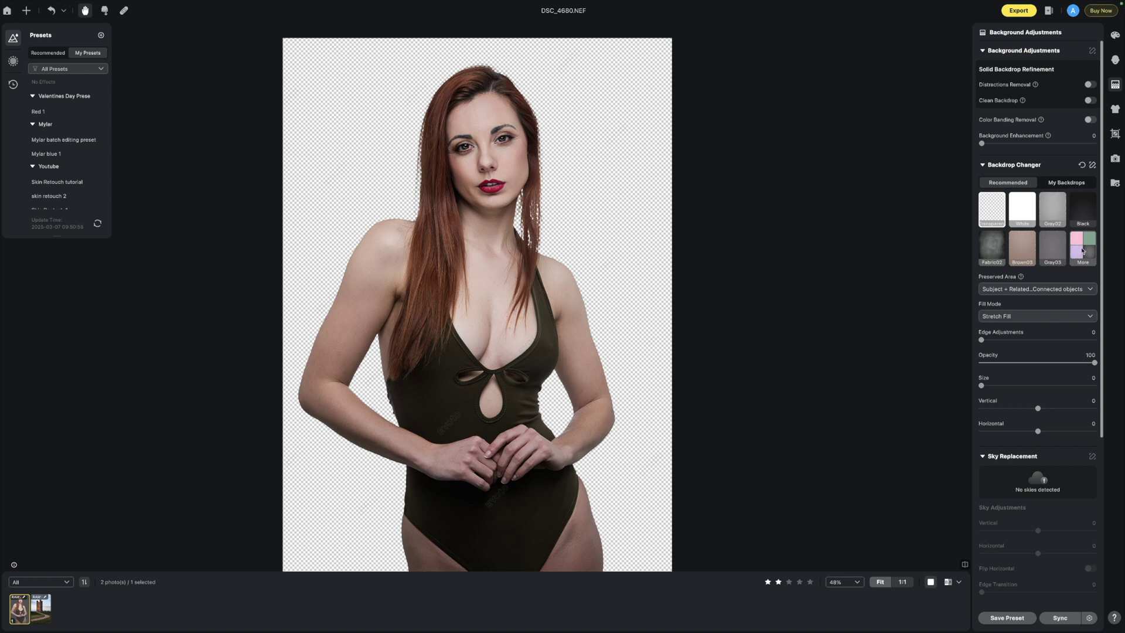
click(1083, 251)
click(996, 155)
Step: Try Fabric02, Brown02 and Red04, settle on Brown01, and open the My Backdrops tab
click(1025, 152)
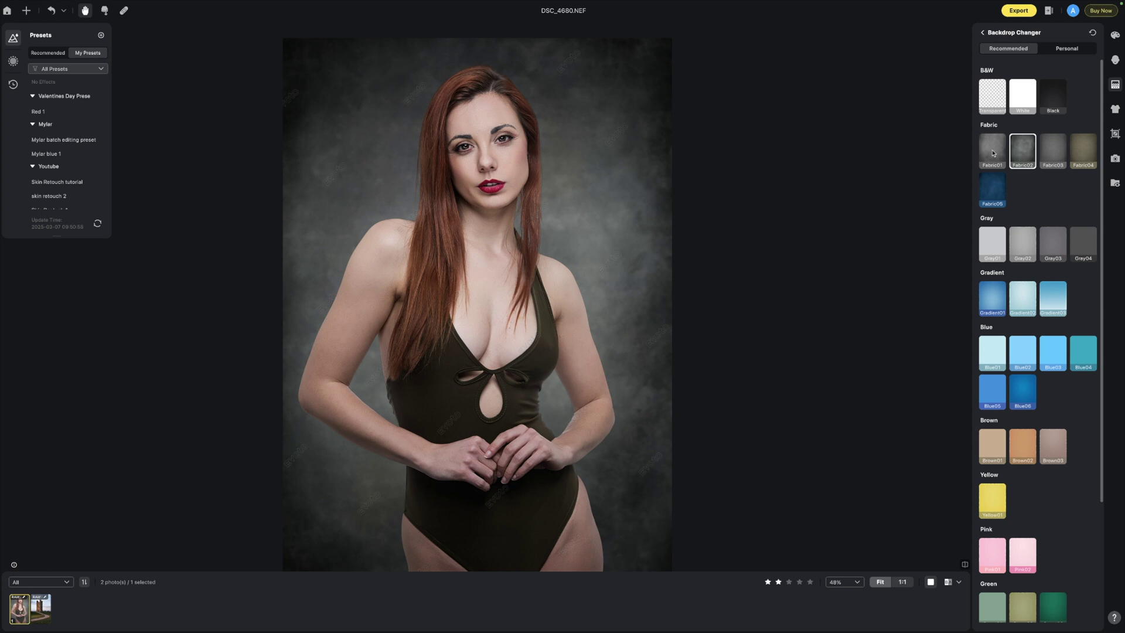
scroll(1013, 218, down, 3)
click(1026, 316)
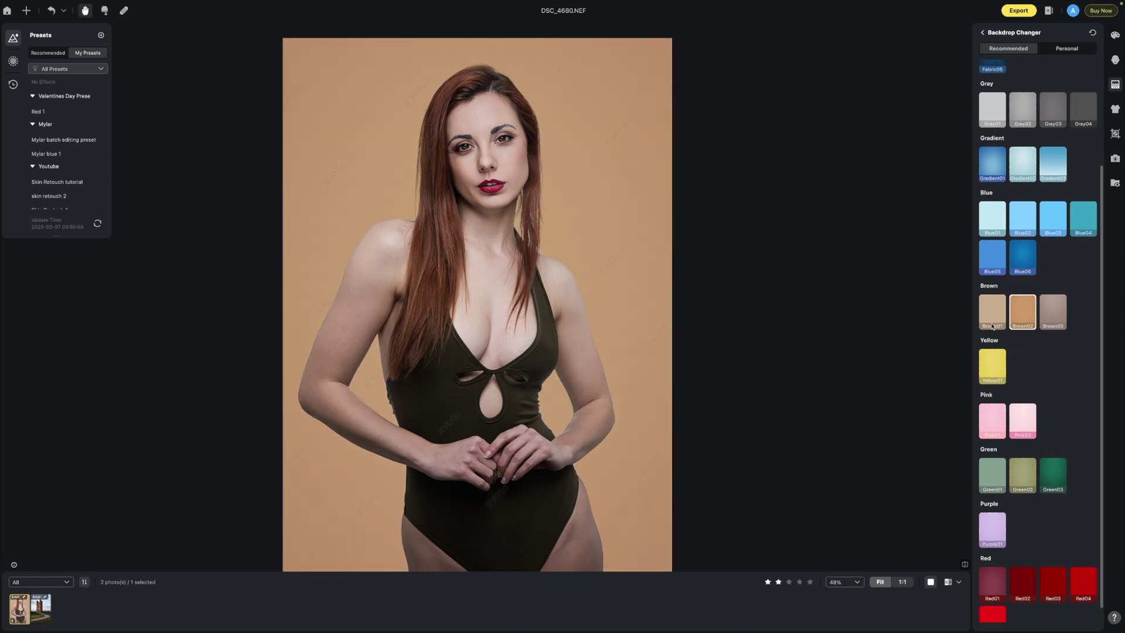
click(1078, 578)
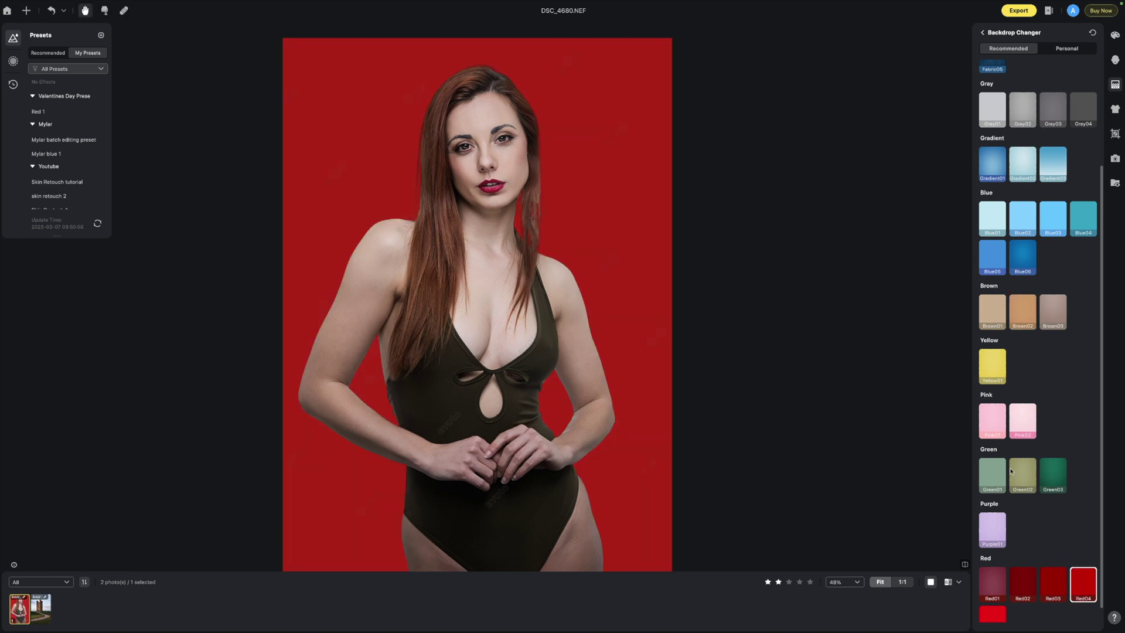
click(989, 322)
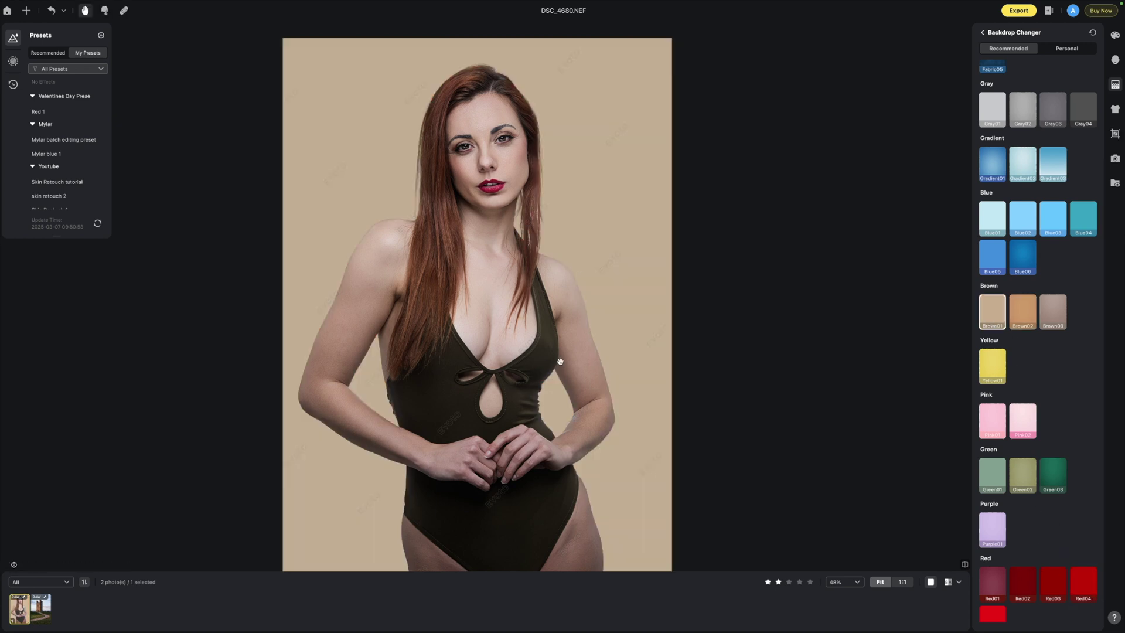
scroll(530, 324, down, 2)
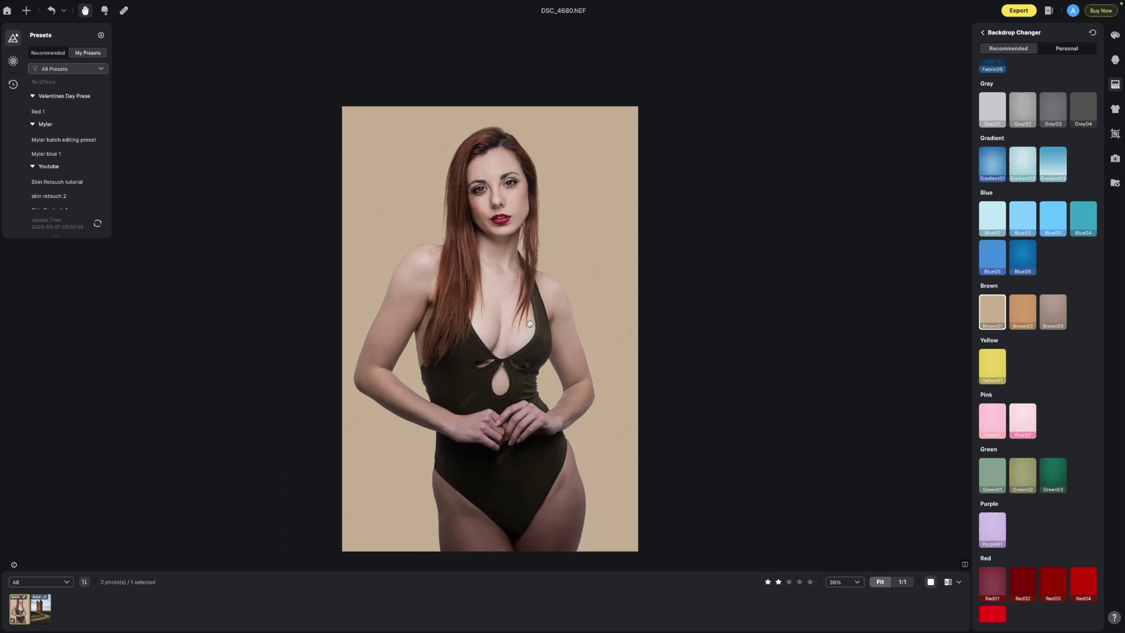
click(984, 33)
click(1066, 182)
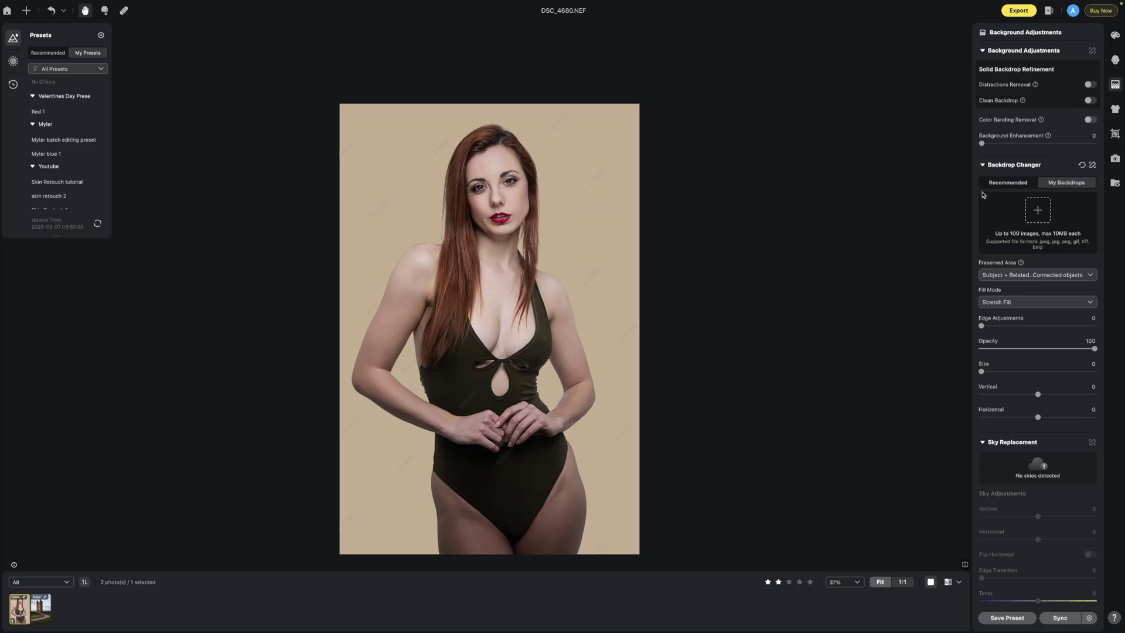
Step: Cancel the custom backdrop upload and return to the Recommended backdrops
click(1043, 211)
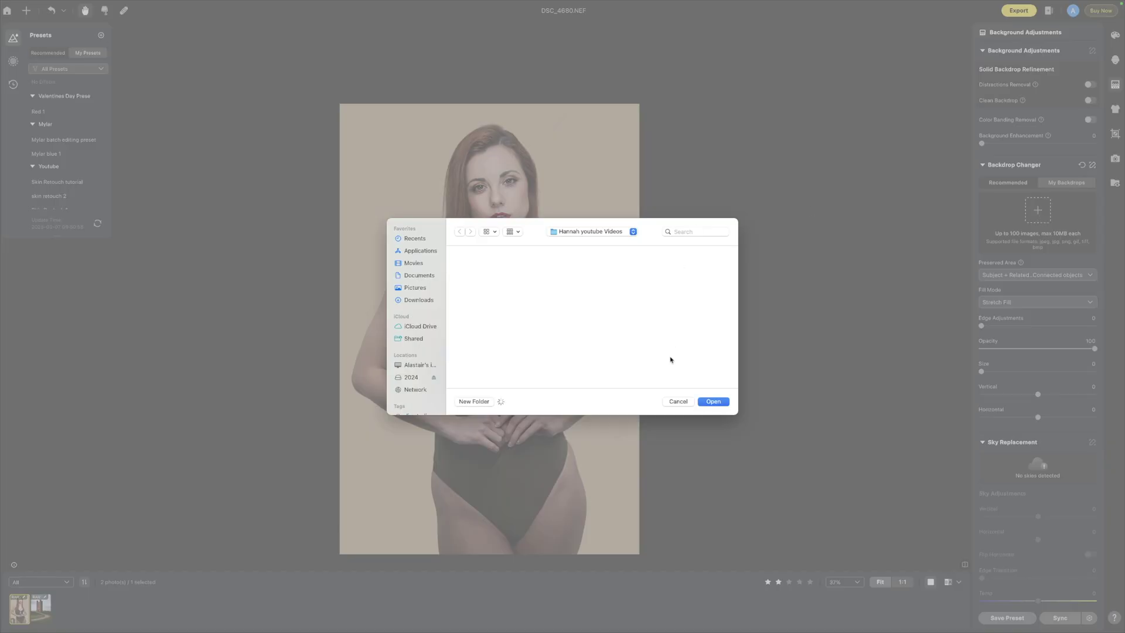
click(678, 401)
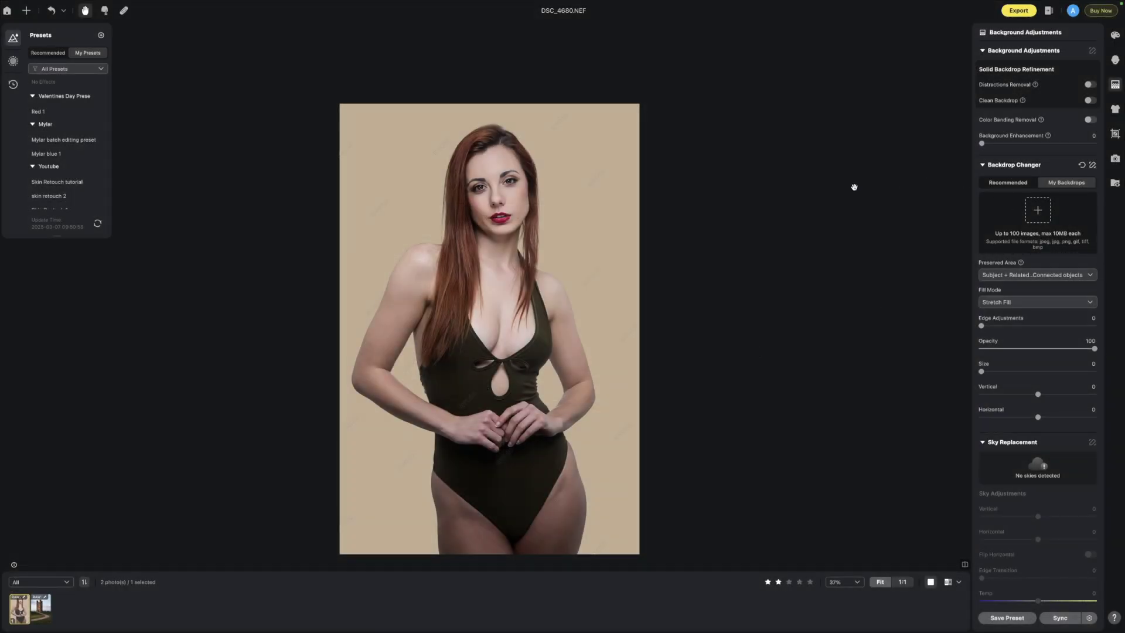
click(1008, 182)
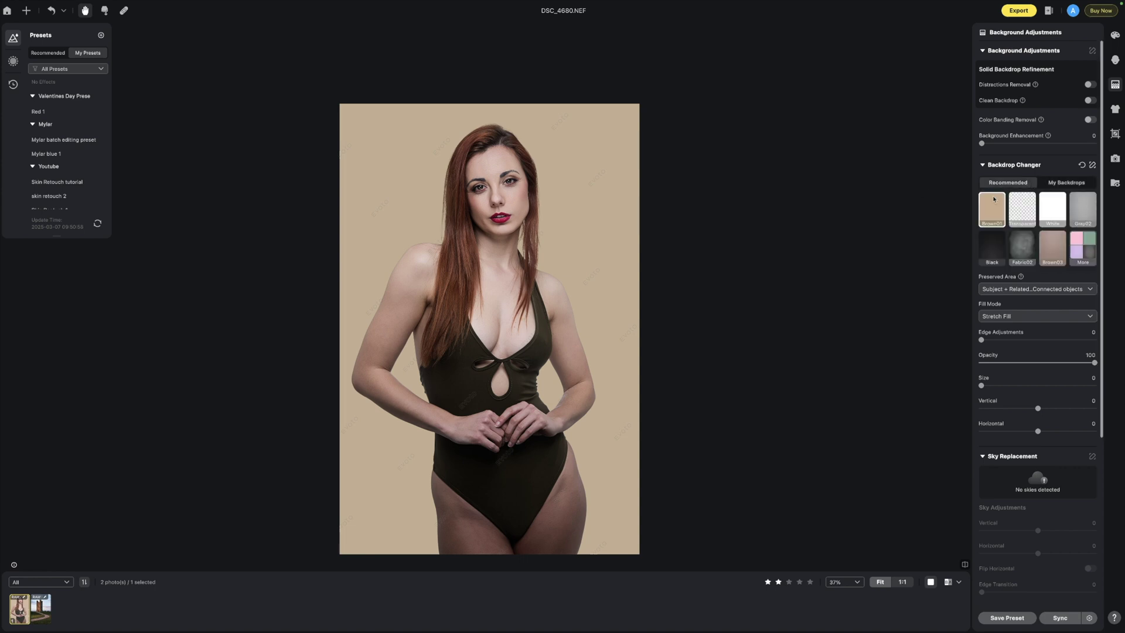
Step: Apply the Fabric02 backdrop and set the preserved area to keep connected objects
click(1023, 255)
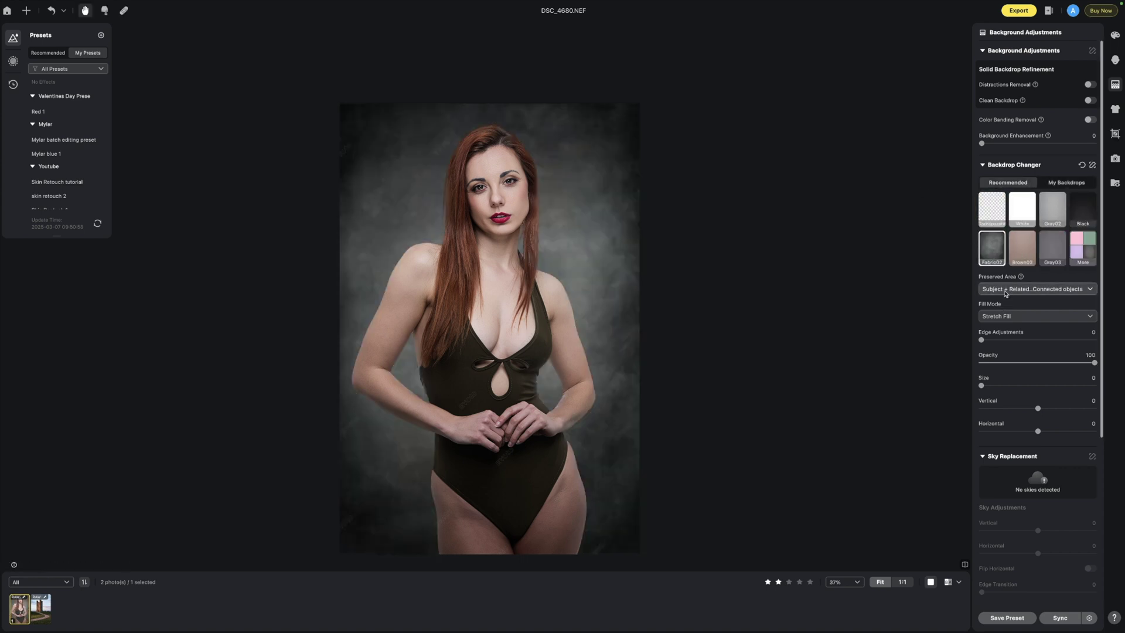
click(1015, 290)
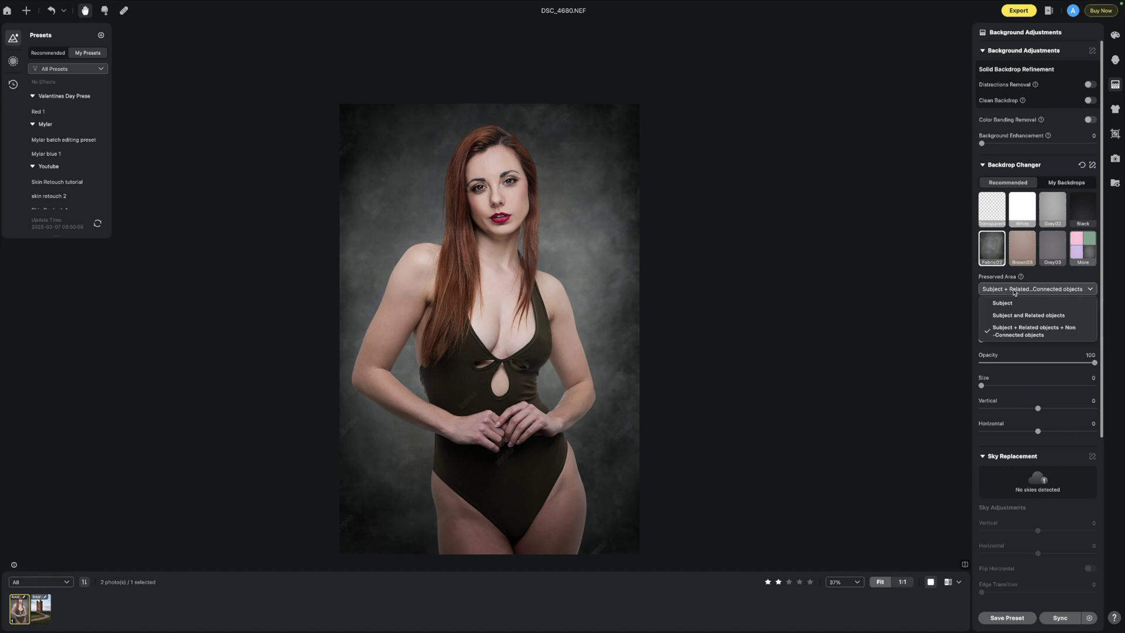
click(1040, 334)
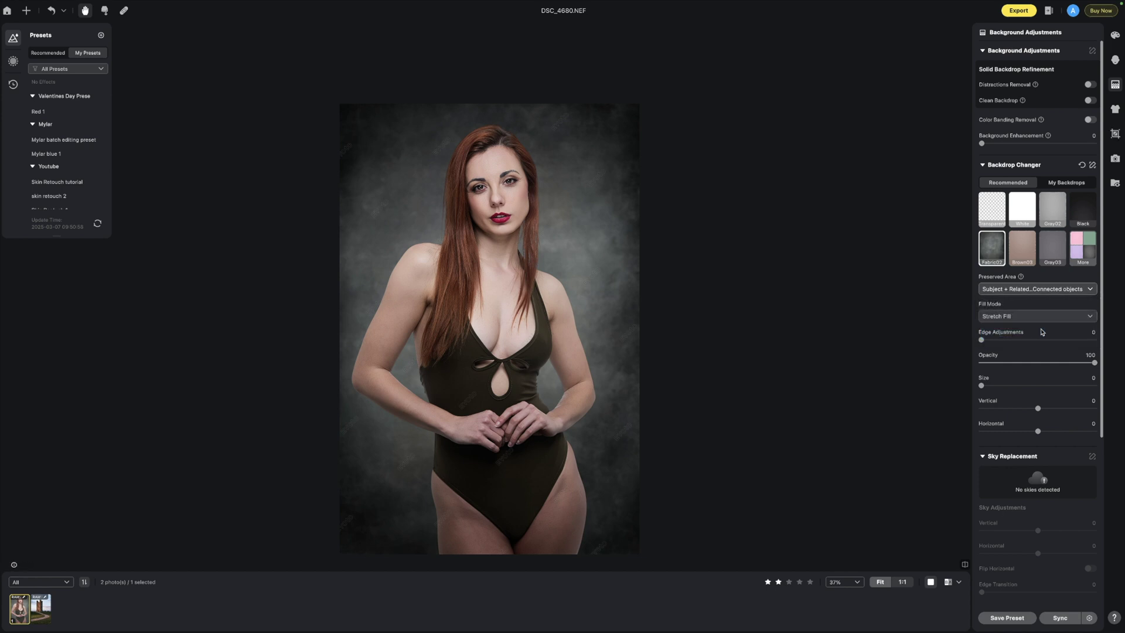
Step: Try Center Fill, Center Alignment and a larger Size, then settle on Stretch Fill
click(1012, 317)
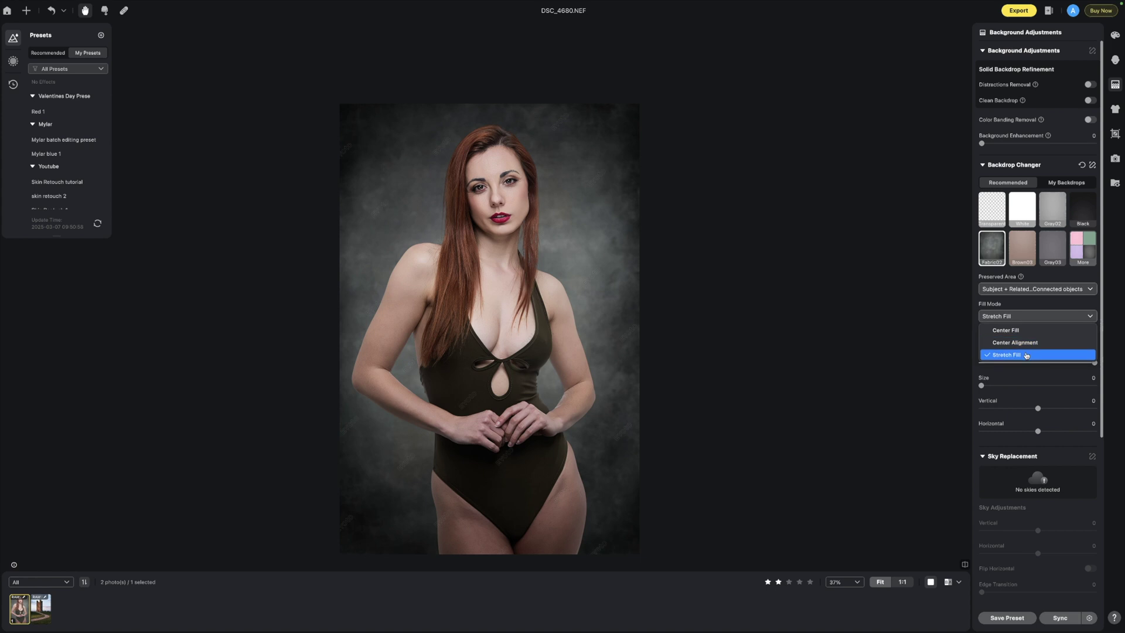
click(1028, 331)
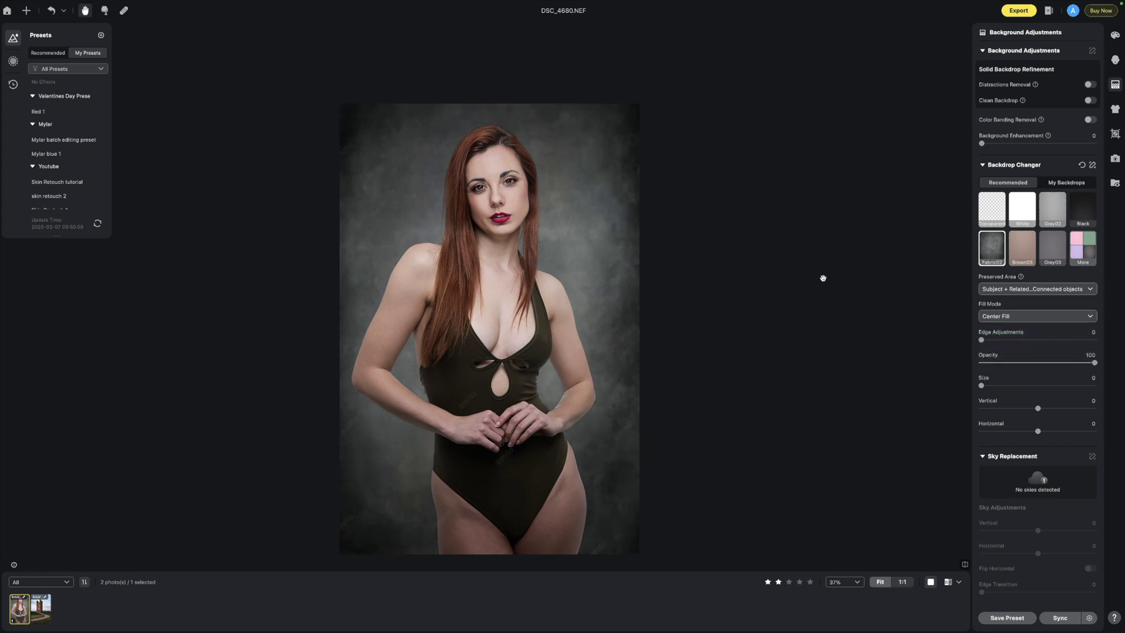
click(1031, 316)
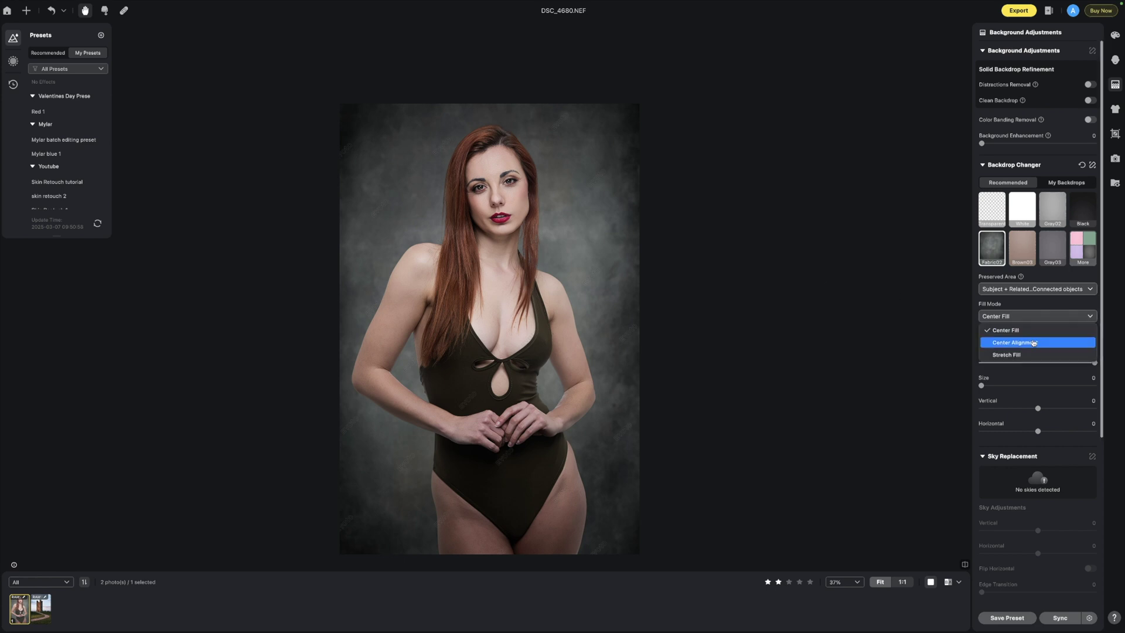
click(1038, 345)
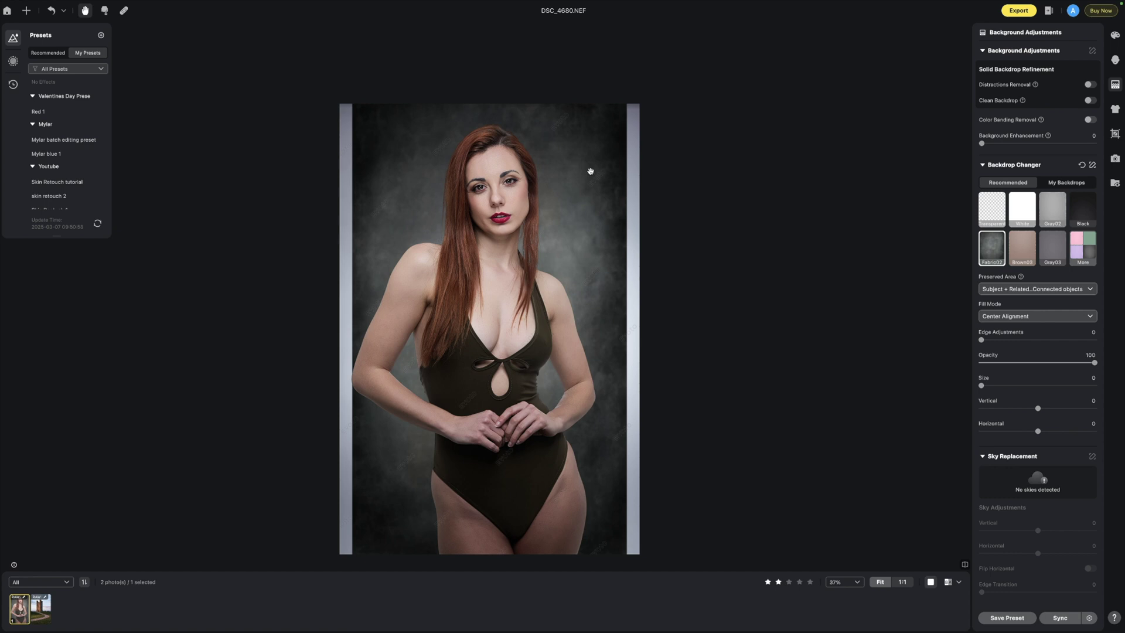
drag(982, 385, 982, 386)
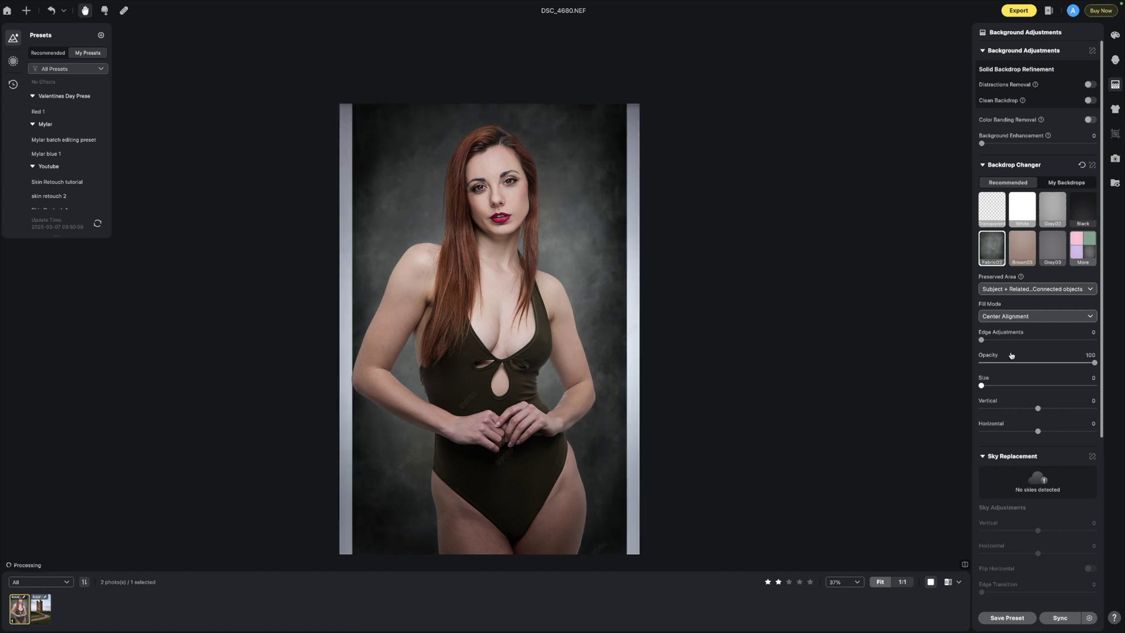
click(991, 317)
click(1007, 355)
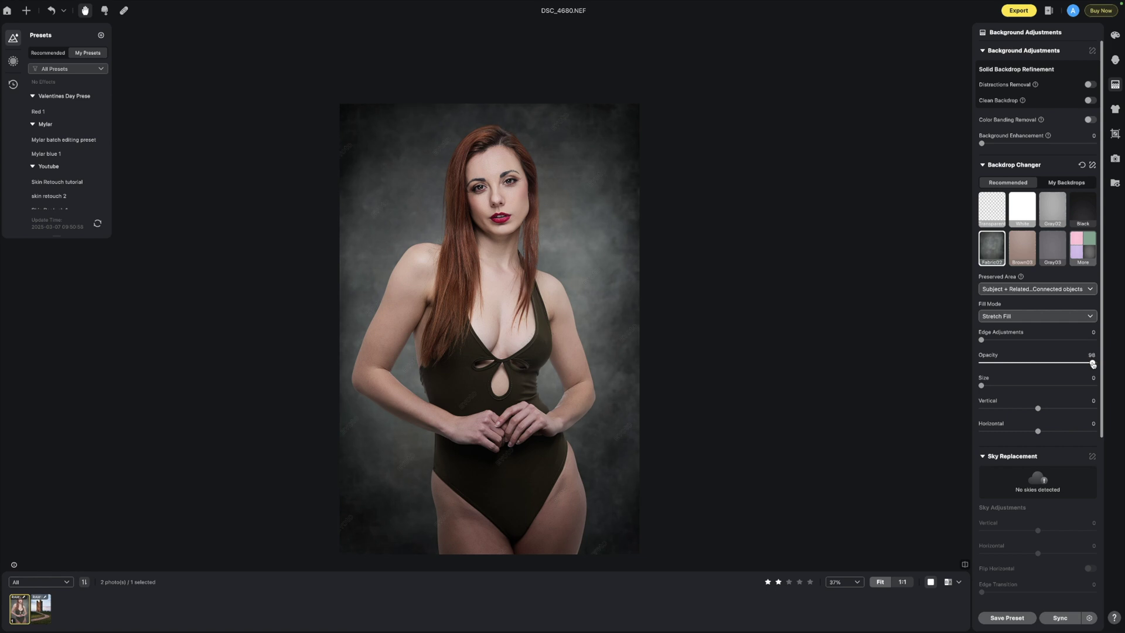
Step: Set the Backdrop Changer Opacity to 78, blending the fabric with the original studio grey
drag(1093, 364, 1078, 365)
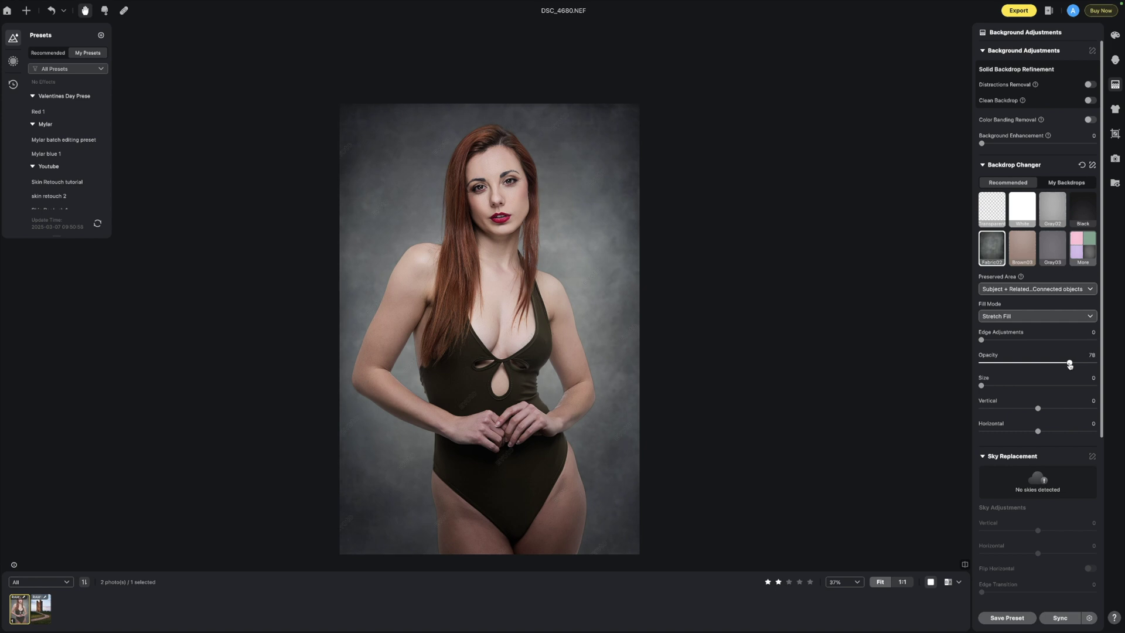
Step: Raise the backdrop Opacity from 78 to 83
drag(1071, 364, 1075, 364)
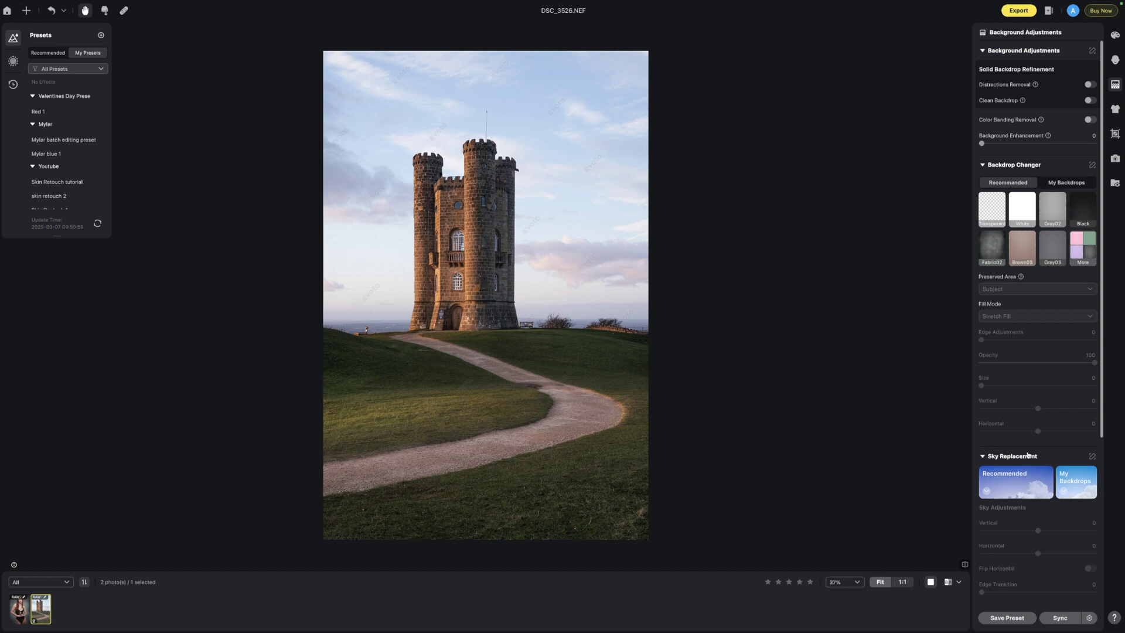
Step: Apply Blue Skies preset 05 from the Recommended Sky Replacement presets
scroll(1025, 438, down, 3)
scroll(1024, 438, down, 4)
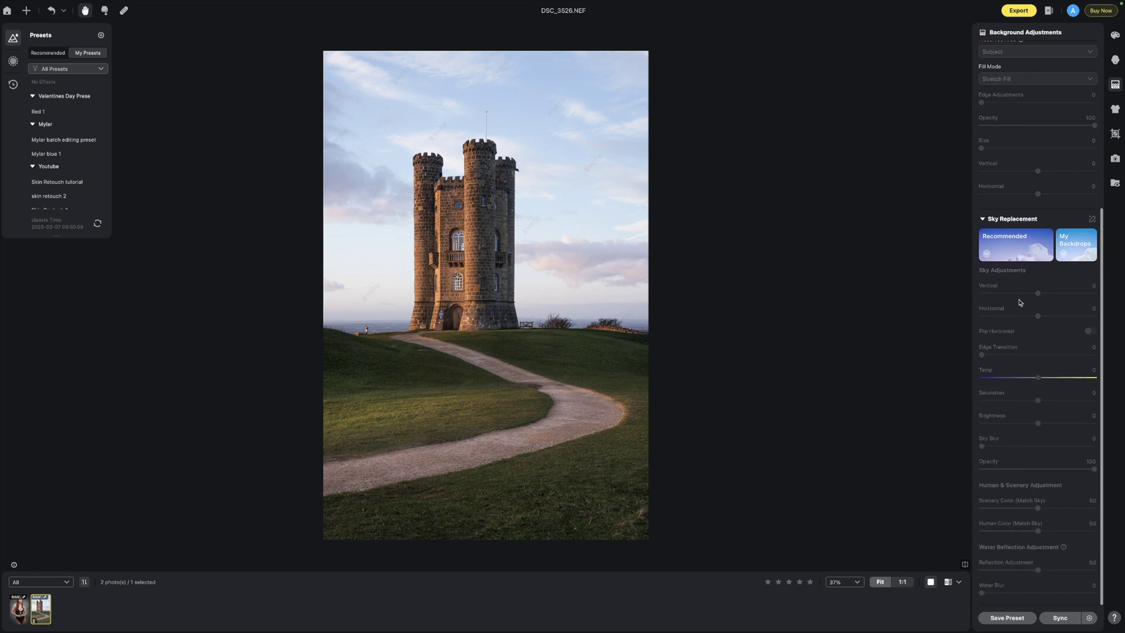
click(1019, 248)
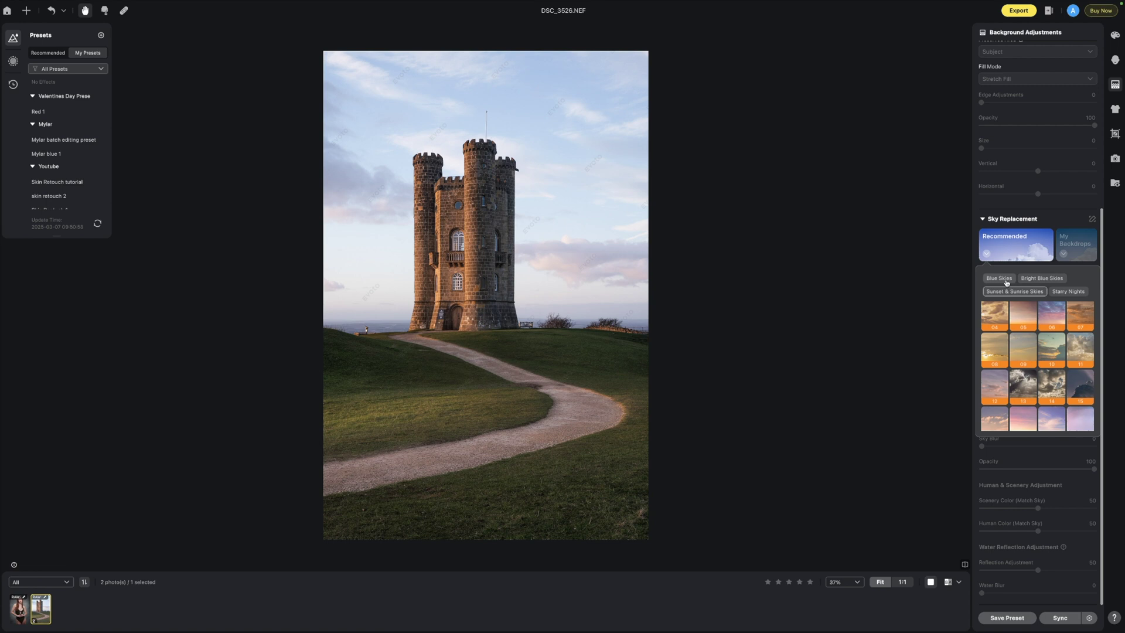
click(1005, 282)
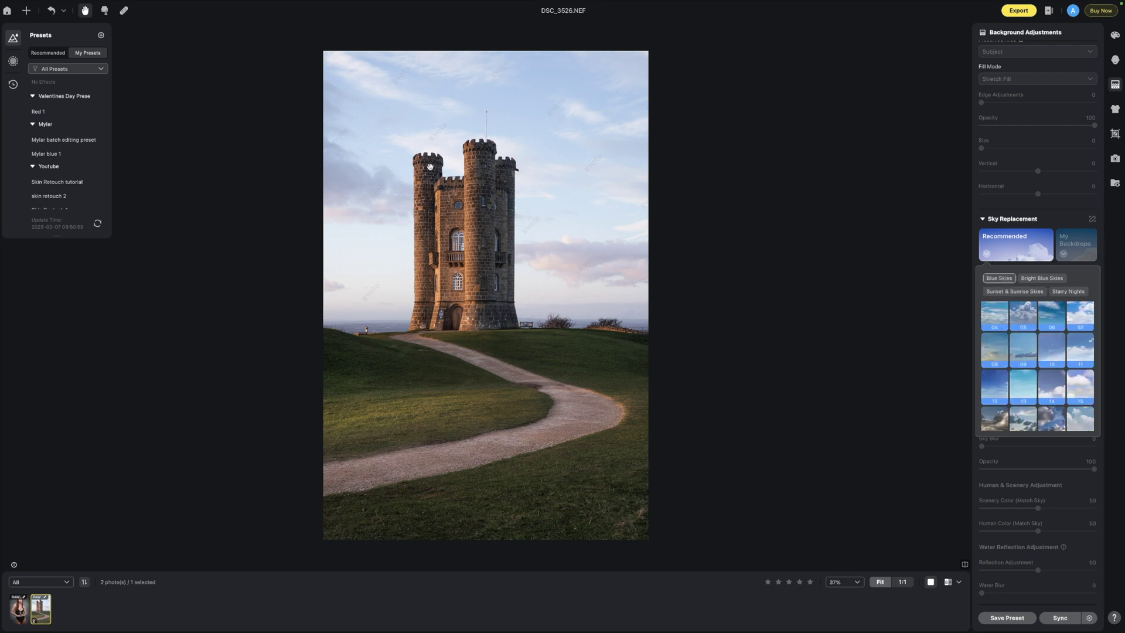
click(1023, 315)
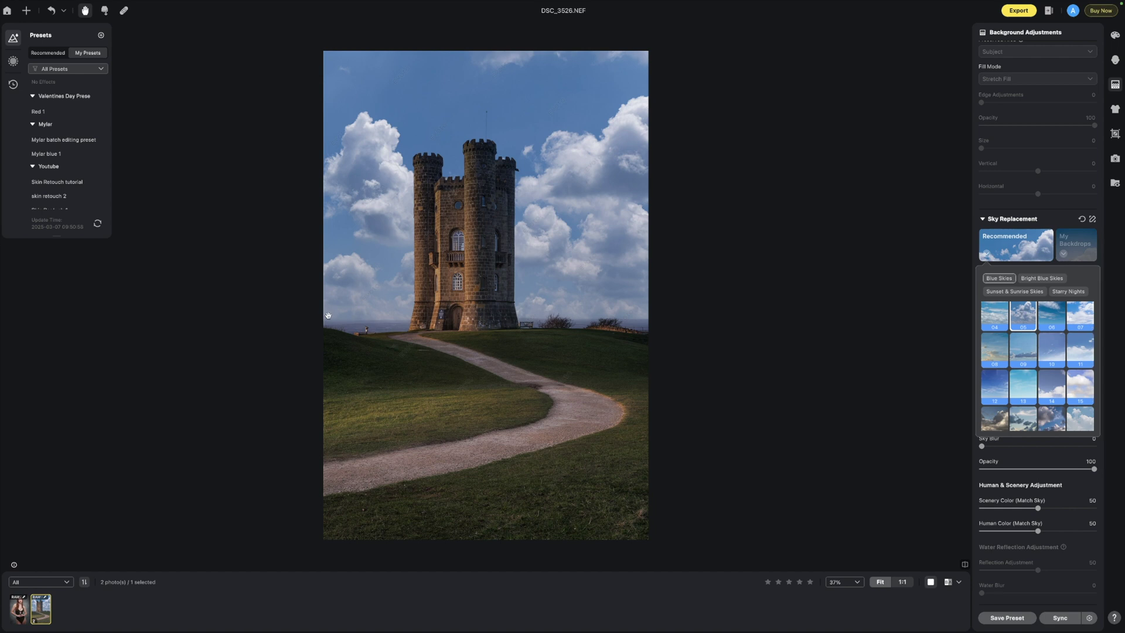
Step: Switch the sky to blue preset 06 after trying 07, and add slight Sky Blur
click(1077, 317)
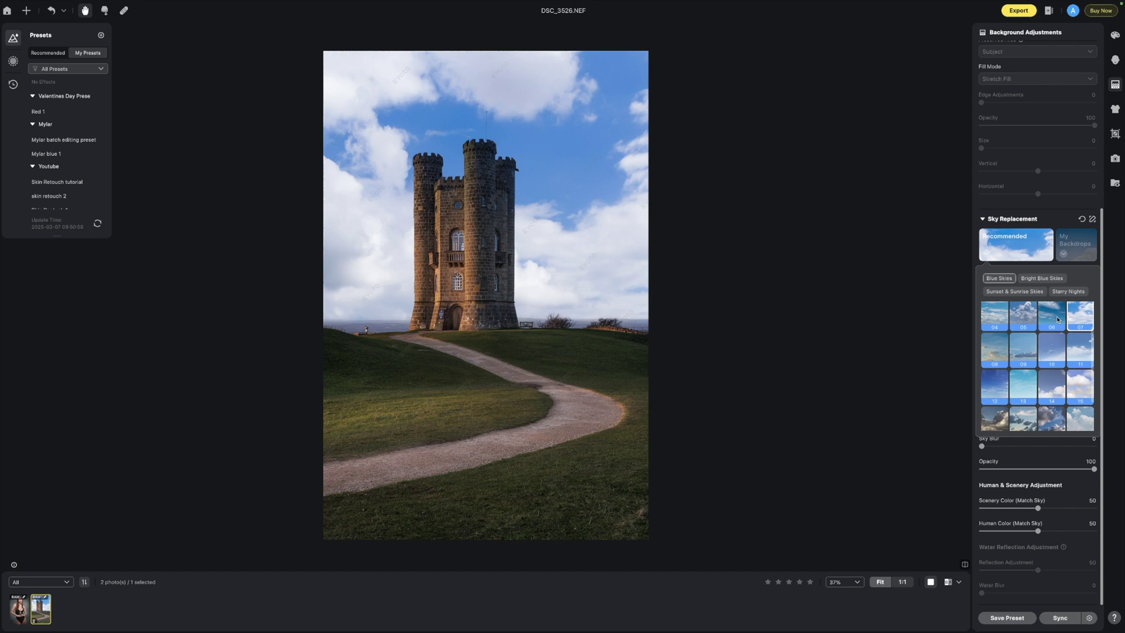
click(1058, 319)
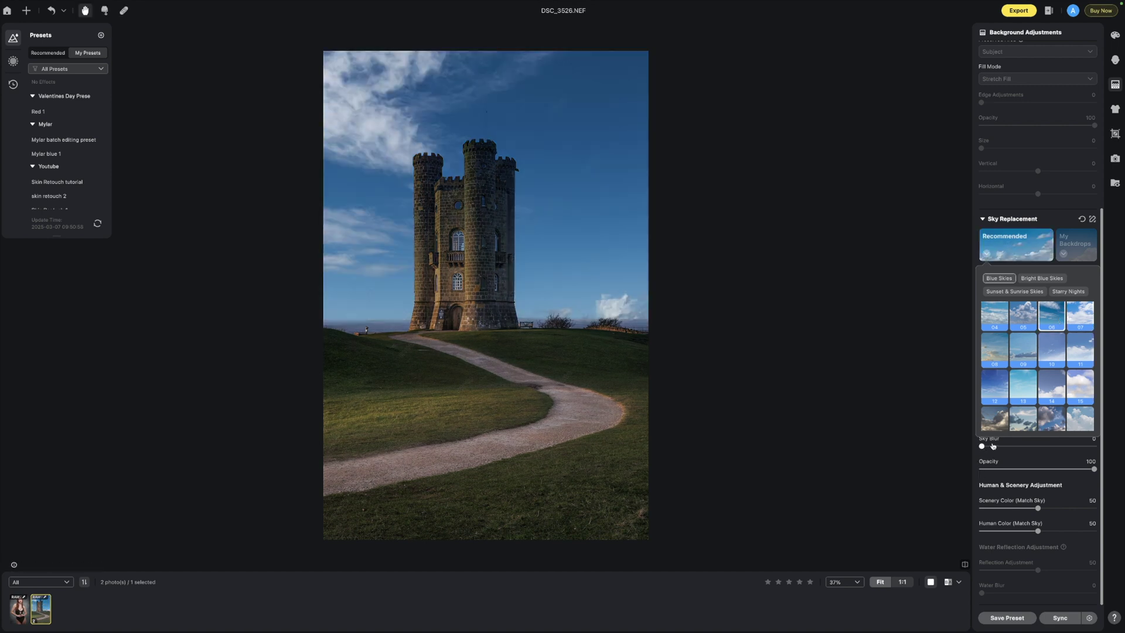
mouse_move(982, 446)
mouse_down()
mouse_move(1014, 448)
mouse_move(982, 447)
mouse_up()
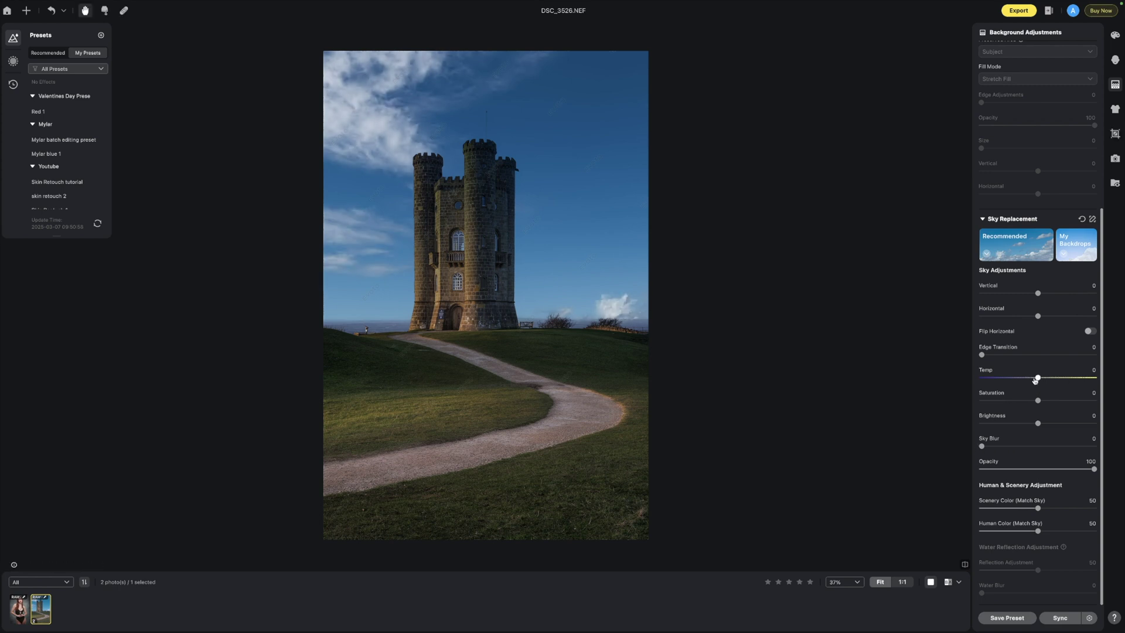
Step: Set the sky Temp to 32 and Saturation to 18
drag(1037, 379, 1062, 379)
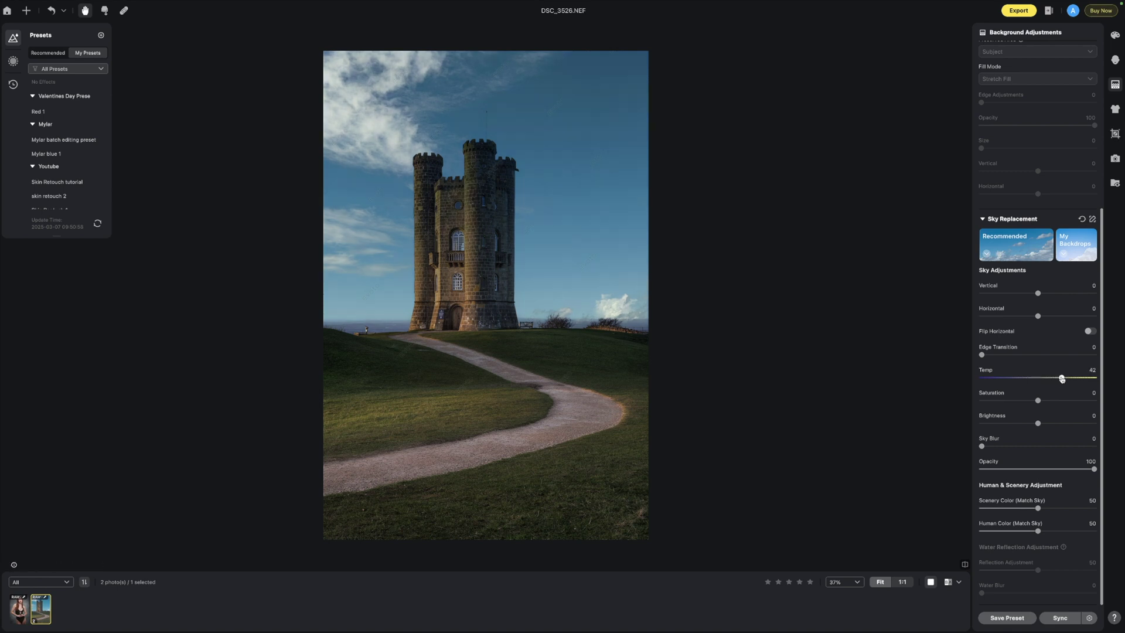
drag(1038, 400, 1042, 426)
drag(1062, 378, 1054, 379)
click(1017, 251)
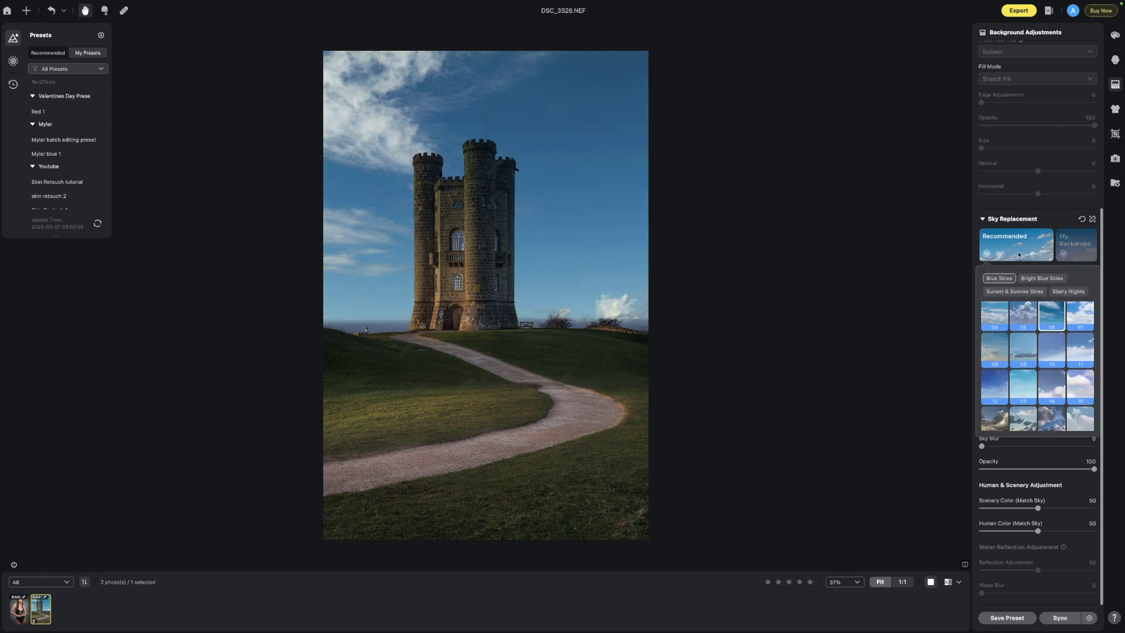
Step: Apply Sunset & Sunrise Skies preset 06, a pink sunset behind the castle
click(1008, 291)
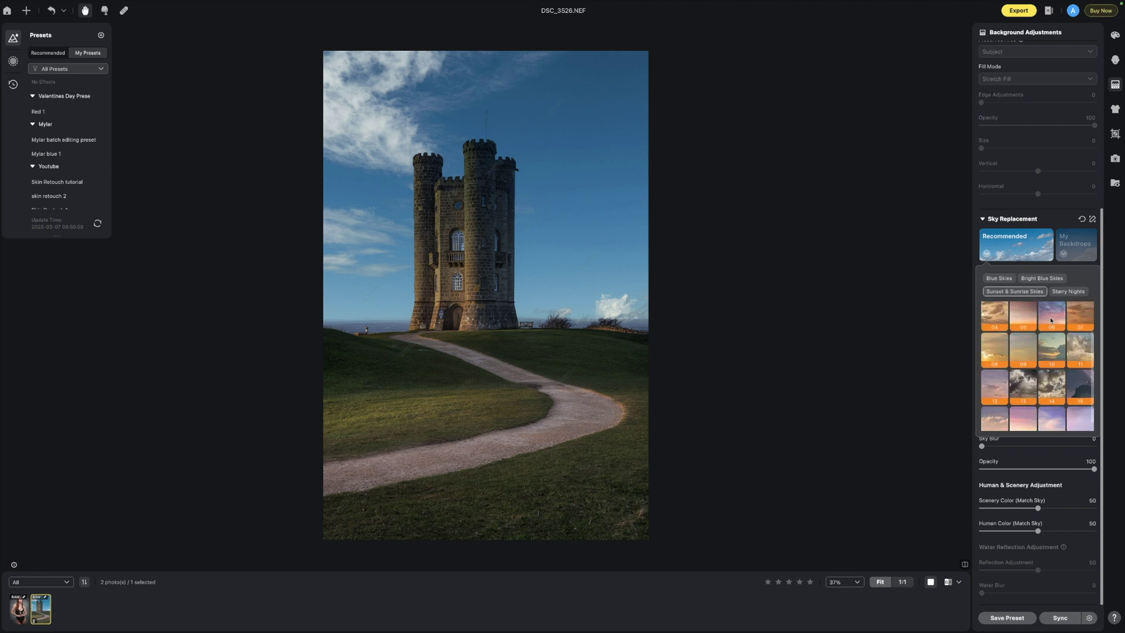
click(1053, 318)
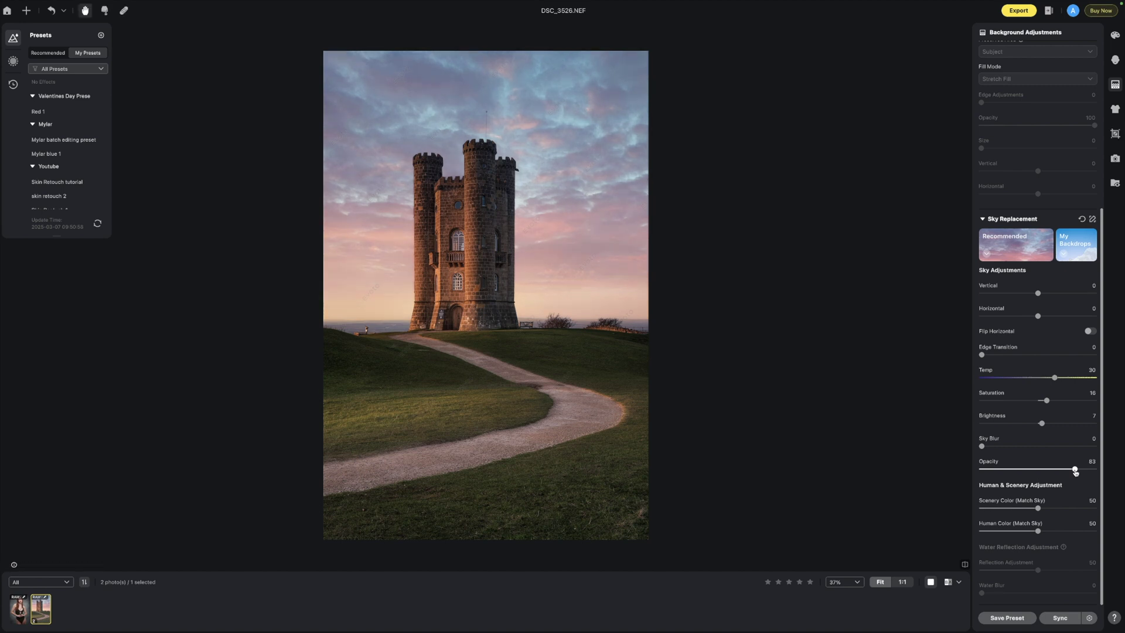
Step: Raise the sunset sky opacity to 100 and bring up the My Backdrops upload area for custom skies
drag(1076, 471, 1100, 471)
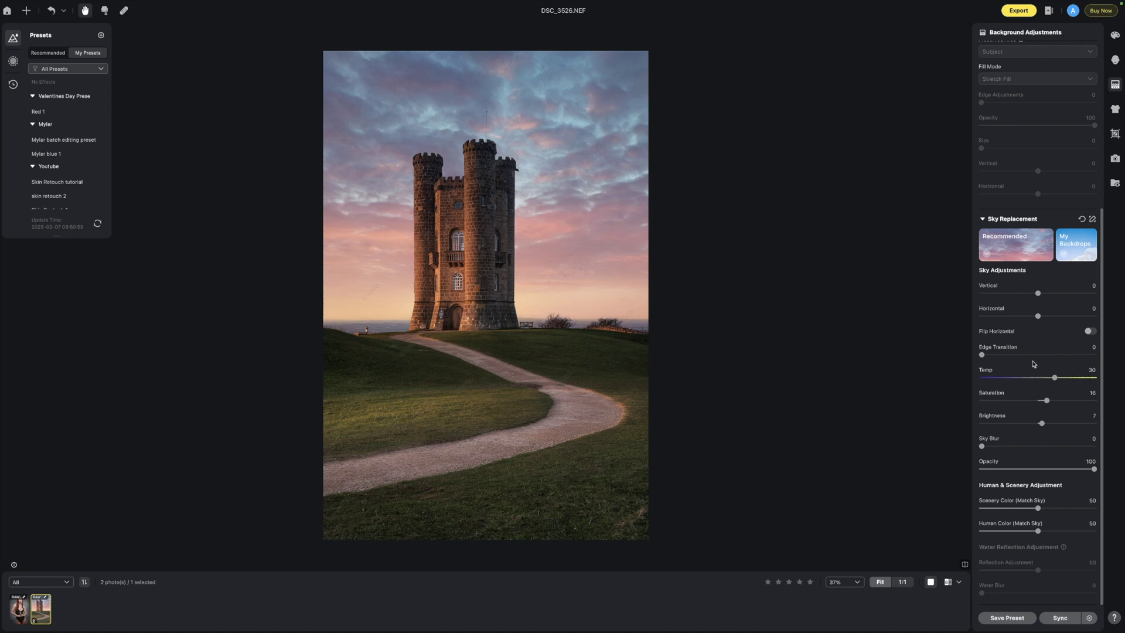
click(1077, 245)
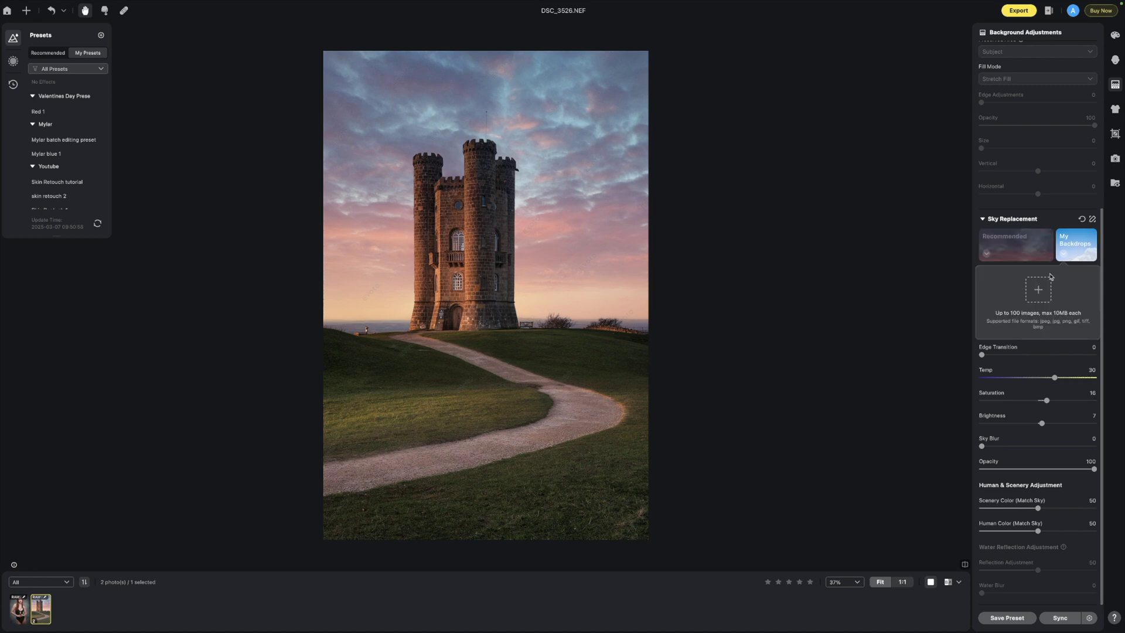